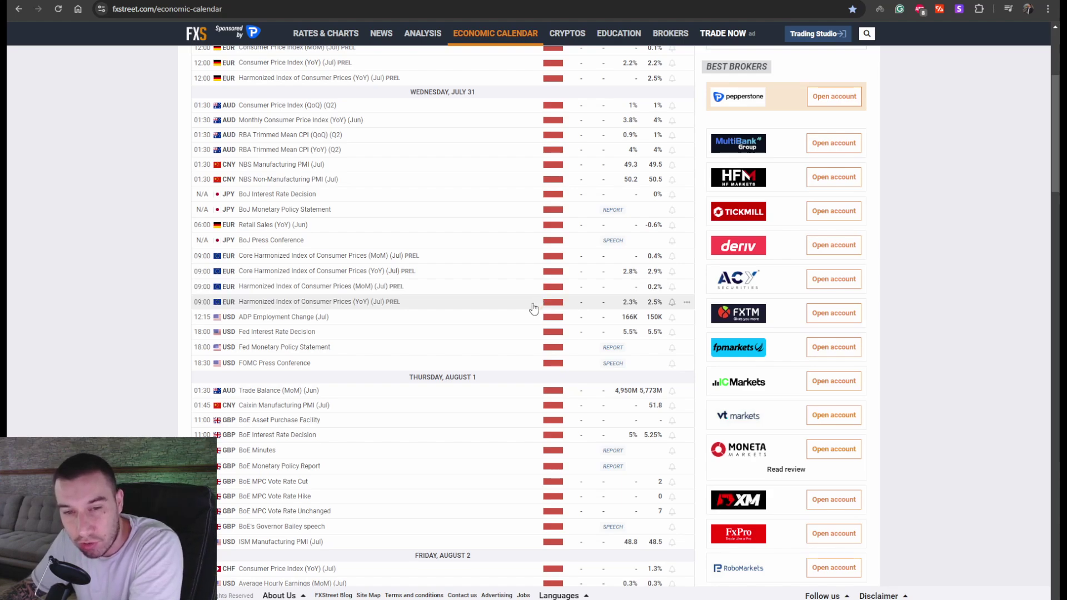
- Review the FXStreet economic calendar's high-impact events from Tuesday, July 30 to Friday, August 2
scroll(523, 307, down, 3)
scroll(429, 327, up, 7)
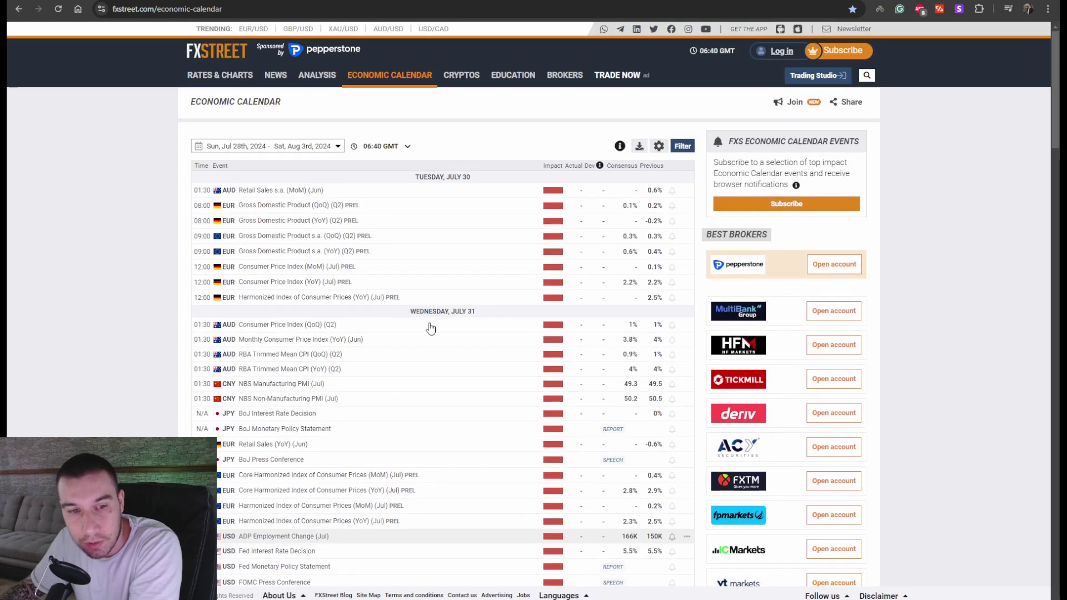
scroll(446, 328, down, 4)
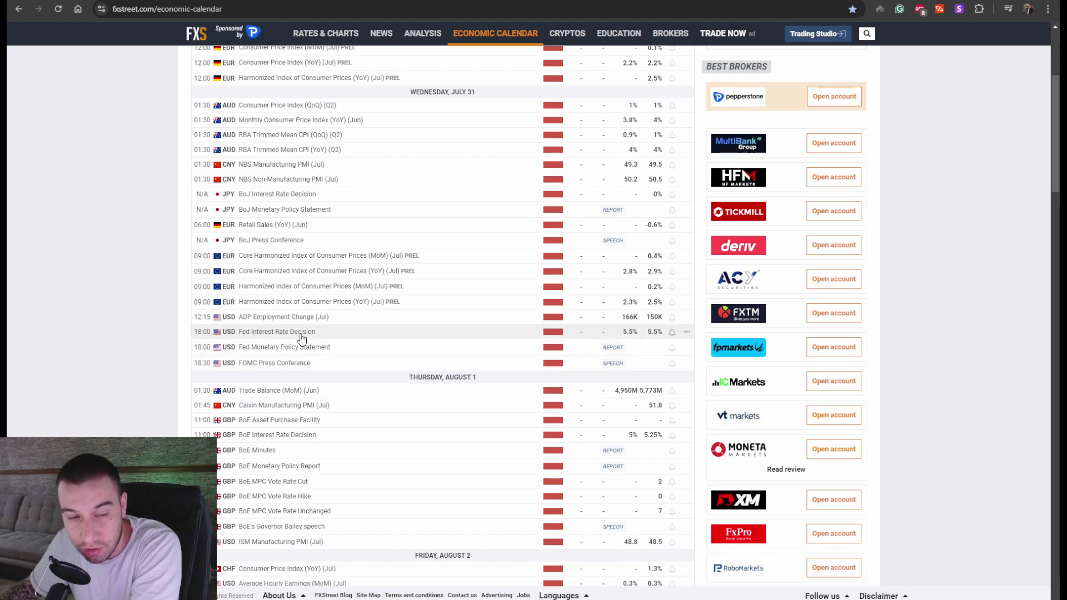
scroll(301, 335, down, 2)
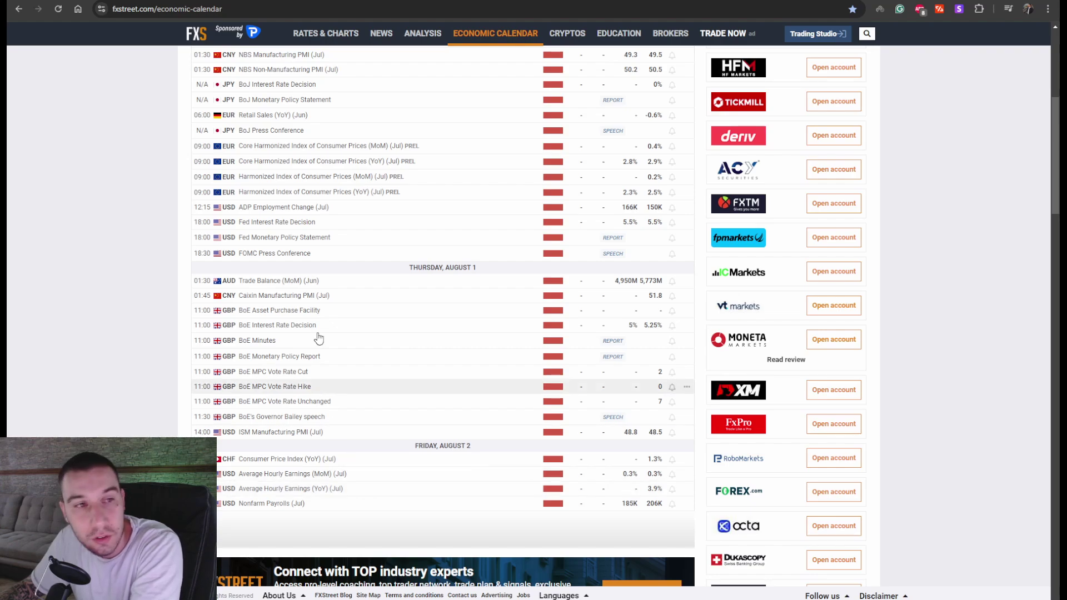
- Switch to TradingView and open the 1-hour EURUSD chart, with the grey range and the 1.09030 level in view
key(ctrl+Tab)
click(960, 120)
scroll(973, 142, up, 3)
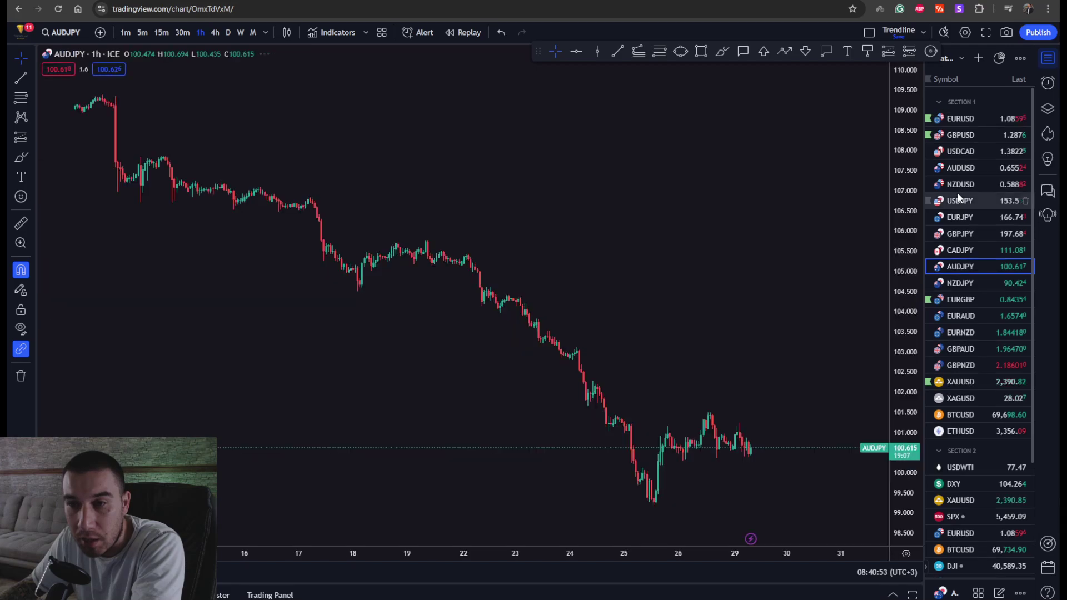
click(984, 118)
drag(822, 298, 667, 301)
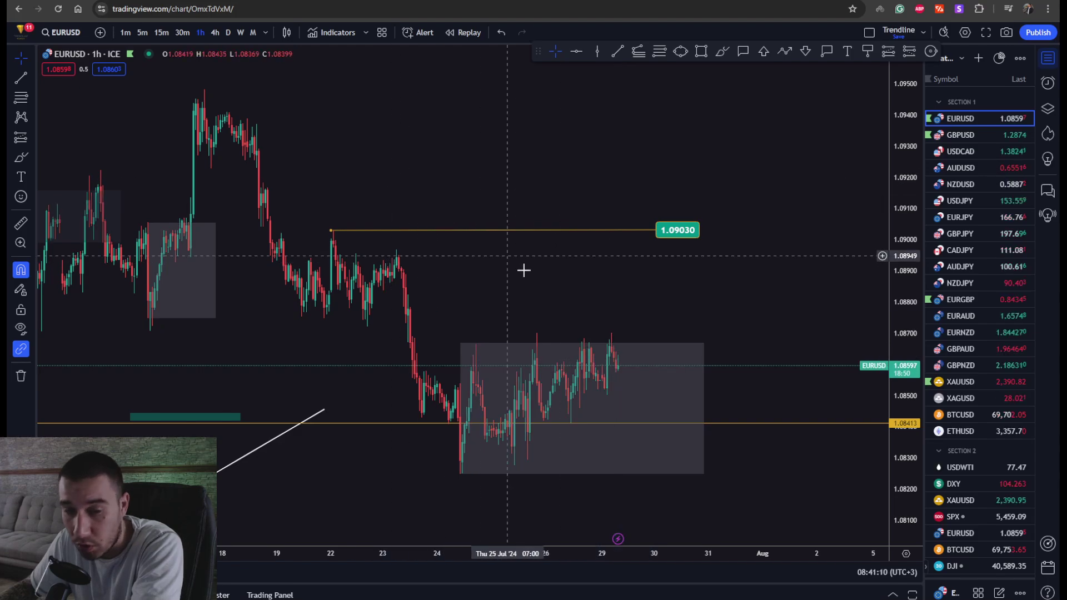
- Show EURUSD on the 4-hour timeframe and sketch a rise from the grey range to a horizontal resistance line just below 1.09030
click(214, 32)
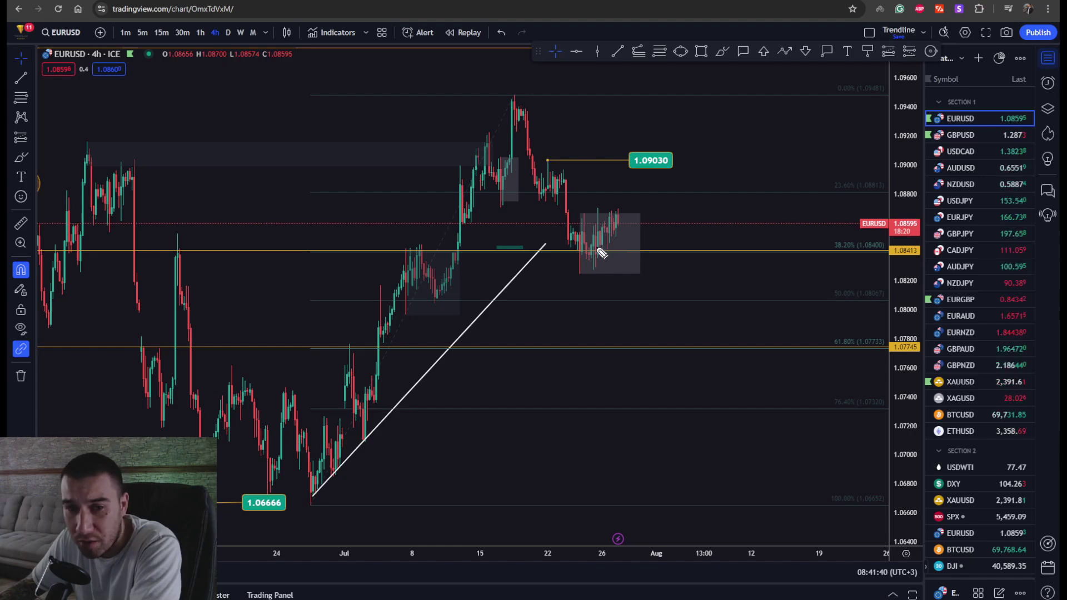
mouse_move(591, 248)
mouse_down()
mouse_move(603, 232)
mouse_move(658, 215)
mouse_move(682, 178)
mouse_up()
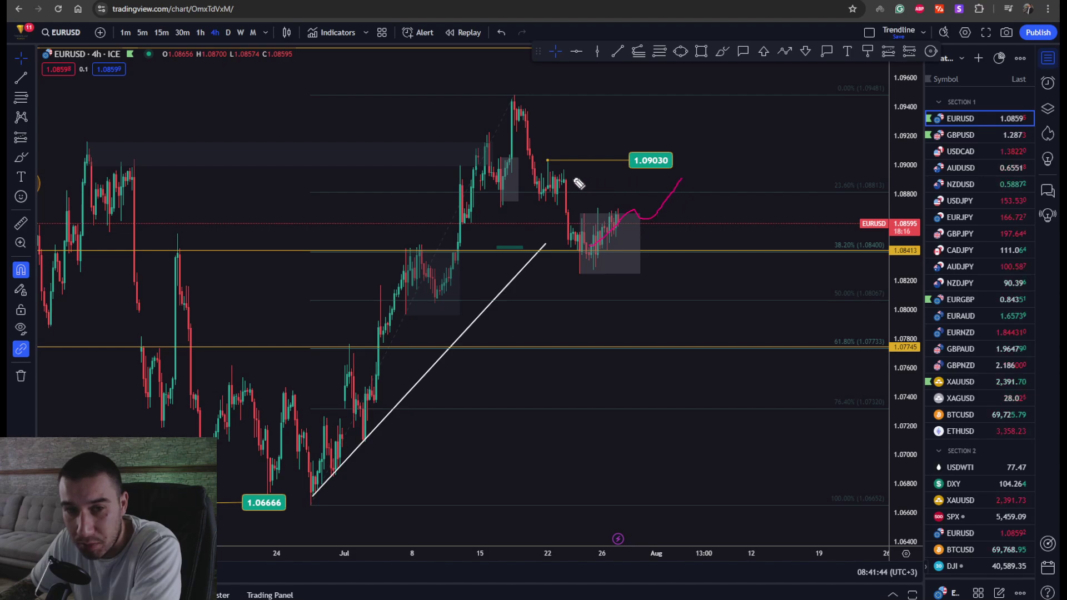
drag(534, 169, 712, 171)
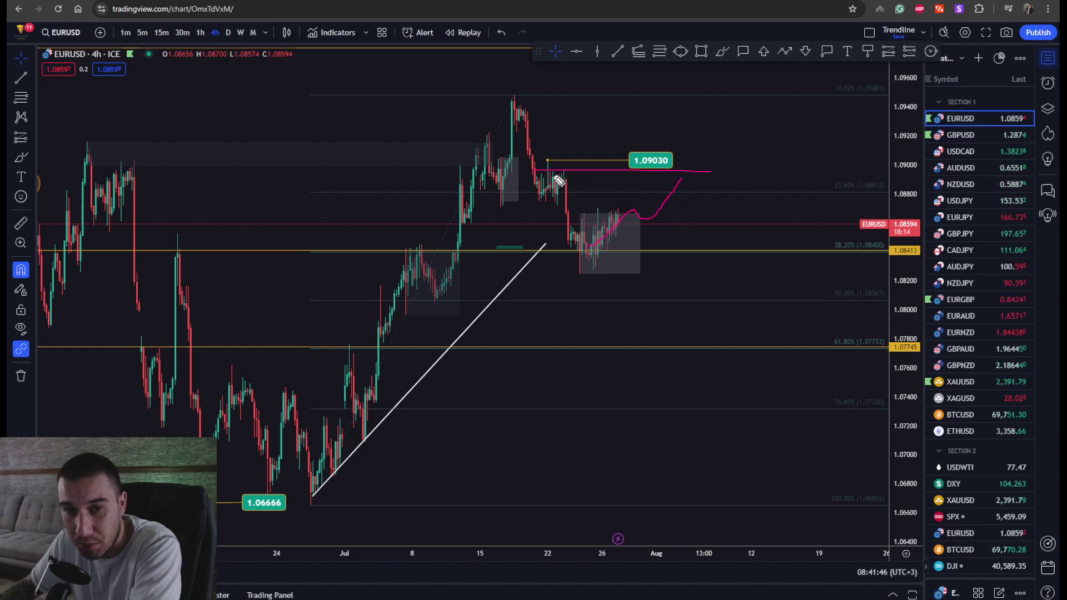
mouse_move(540, 180)
mouse_down()
mouse_move(567, 209)
mouse_move(577, 179)
mouse_up()
- Sketch a drop from the resistance to below the marked range low, followed by a rising arrow above 1.09030
drag(679, 177, 729, 281)
mouse_move(551, 267)
mouse_down()
mouse_move(605, 271)
mouse_move(544, 262)
mouse_up()
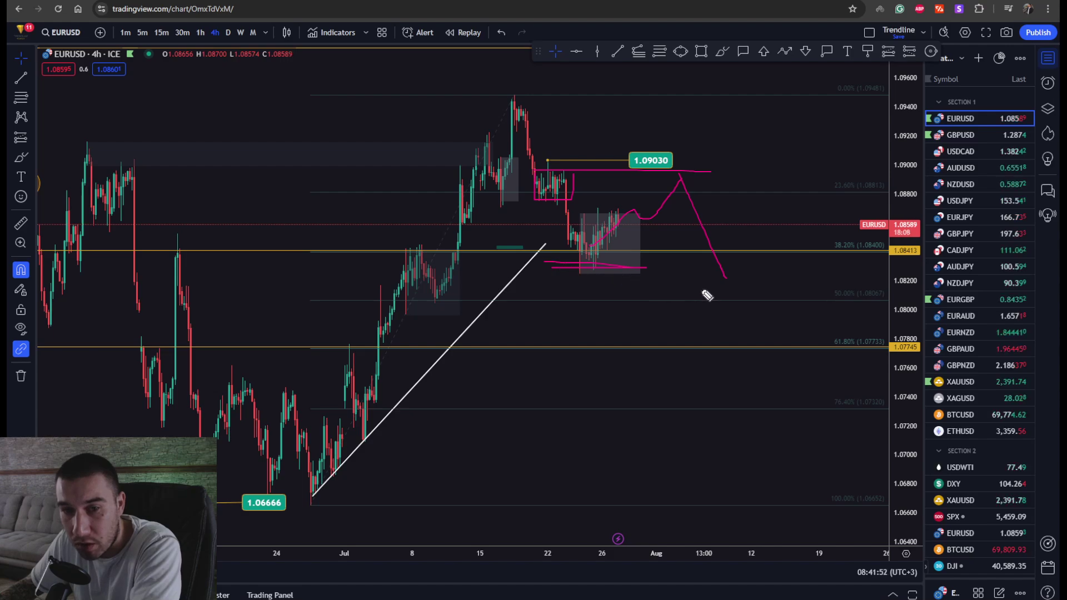
mouse_move(719, 283)
mouse_down()
mouse_move(819, 119)
mouse_move(820, 131)
mouse_up()
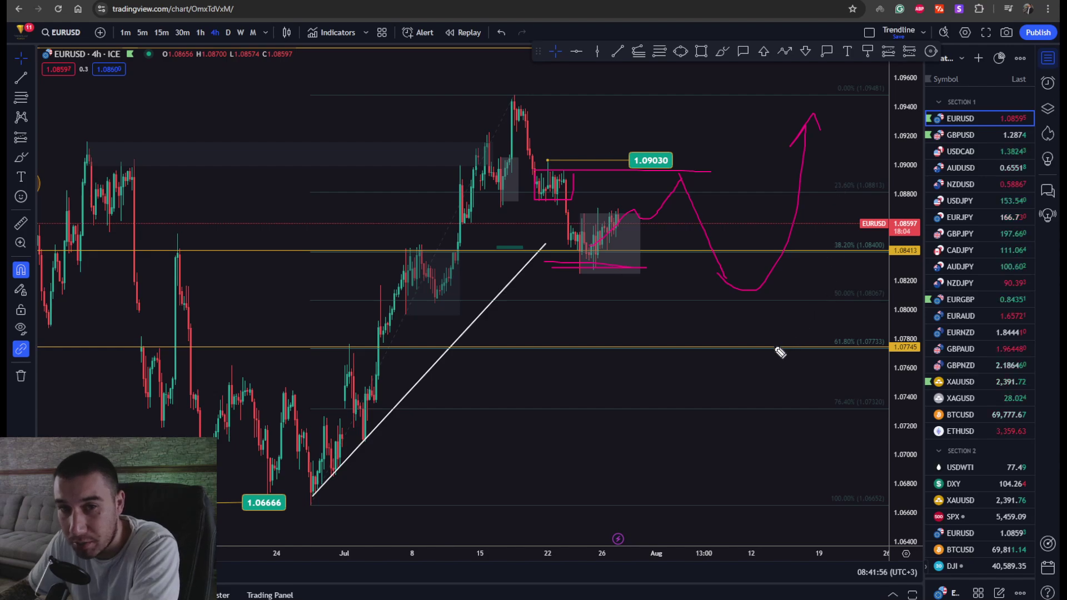
- Sketch a direct breakout above 1.09030 and a deeper dip to a circled area near the 61.80% level, and clear the annotations
mouse_move(614, 247)
mouse_down()
mouse_move(615, 231)
mouse_move(674, 183)
mouse_move(722, 167)
mouse_move(742, 125)
mouse_move(773, 127)
mouse_up()
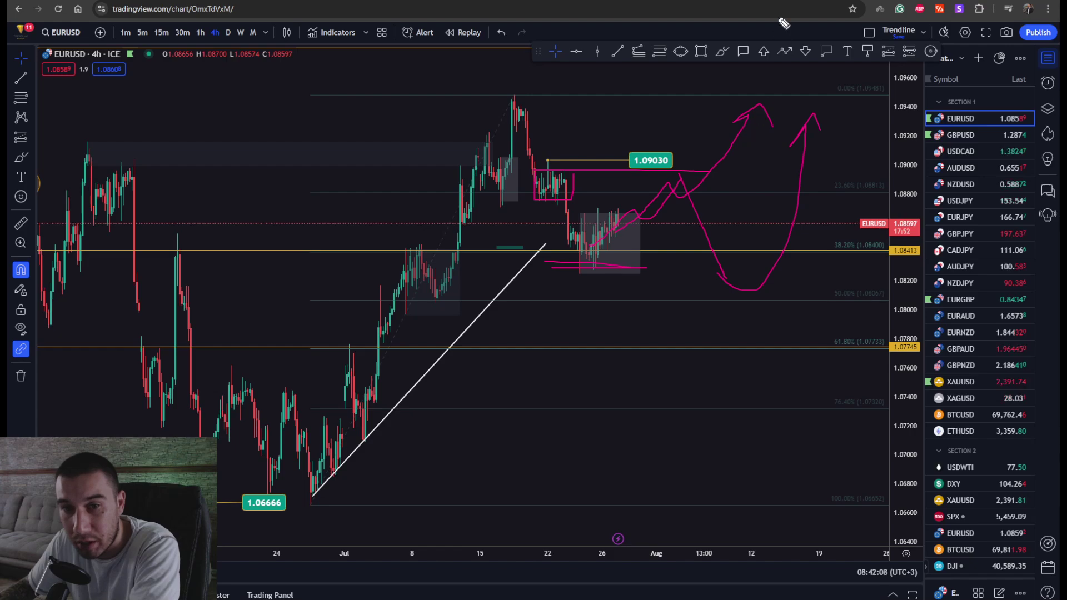
mouse_move(673, 180)
mouse_down()
mouse_move(617, 223)
mouse_move(698, 290)
mouse_move(706, 336)
mouse_move(695, 355)
mouse_move(755, 333)
mouse_move(793, 139)
mouse_move(849, 183)
mouse_up()
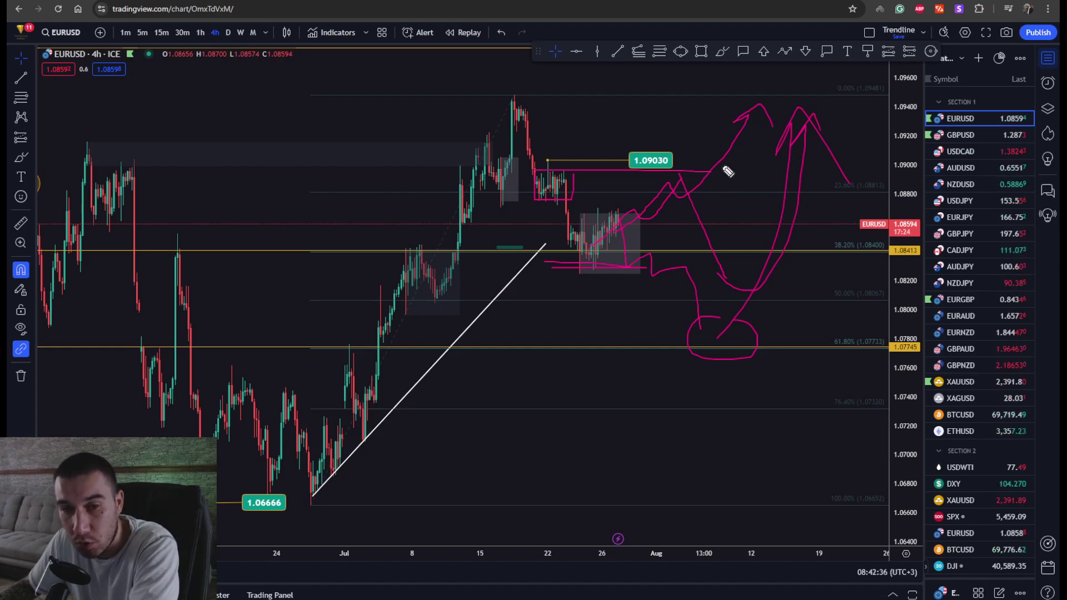
key(Escape)
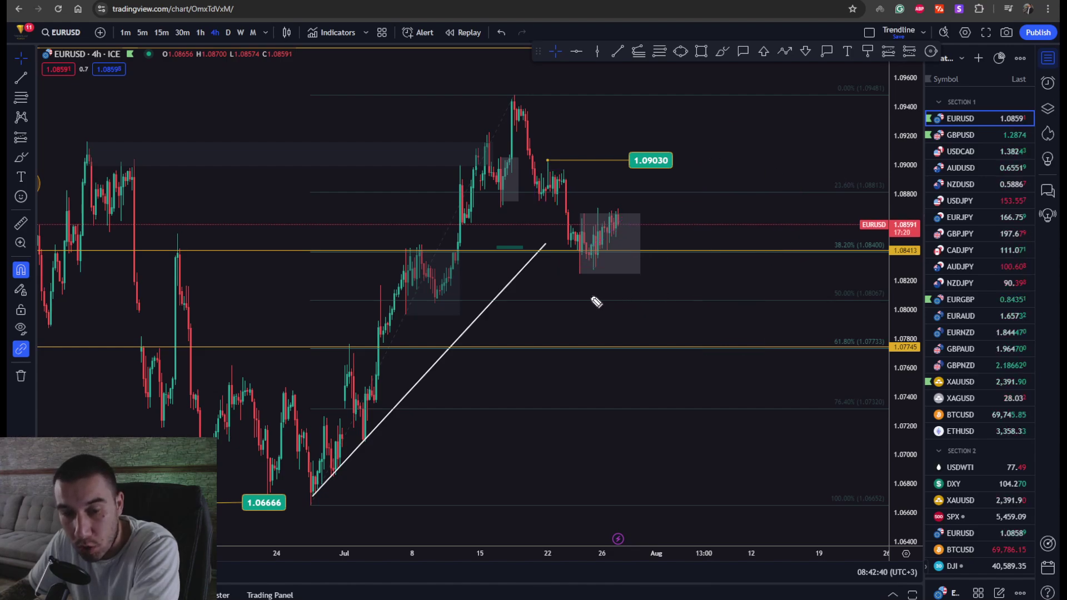
- Underline the grey range's low and sketch a break below it with a rebound, circling the turning point near the 50.00% level
drag(560, 277, 630, 278)
drag(619, 210, 657, 272)
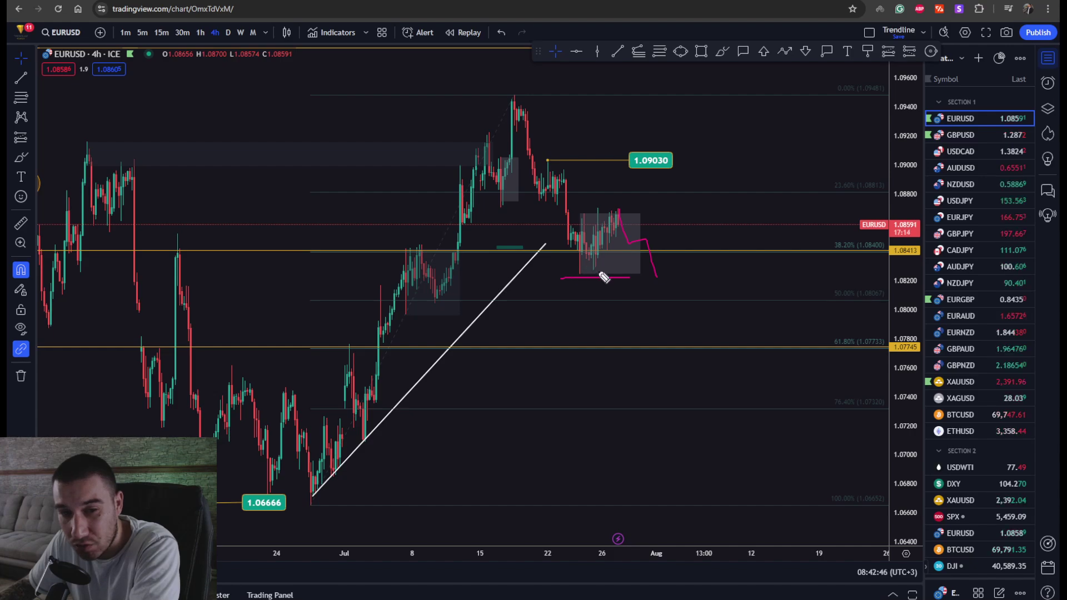
mouse_move(659, 287)
mouse_down()
mouse_move(680, 302)
mouse_move(695, 231)
mouse_move(727, 258)
mouse_up()
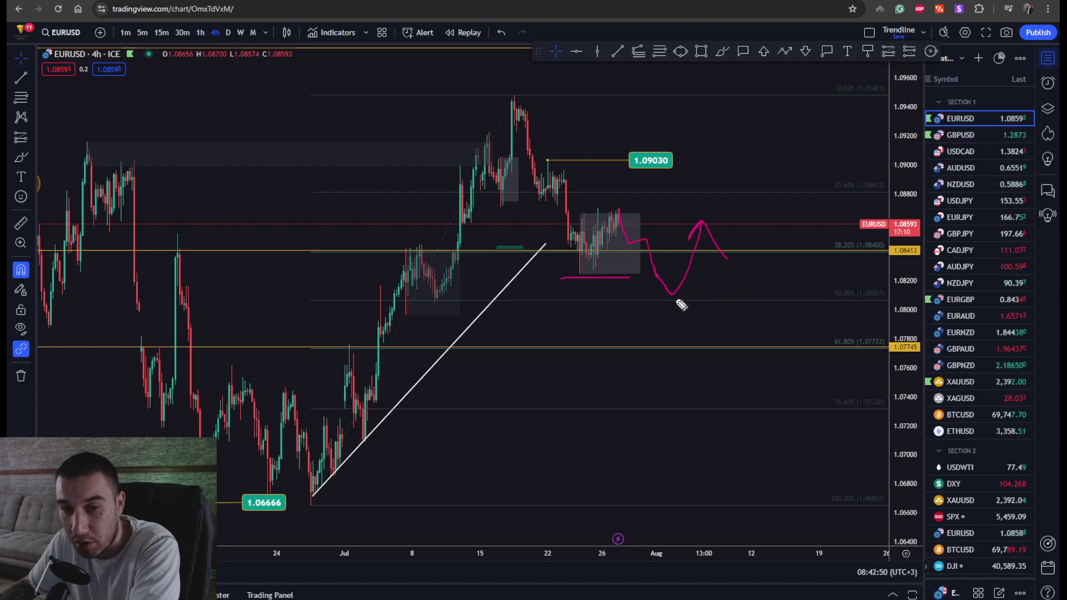
drag(669, 302, 690, 285)
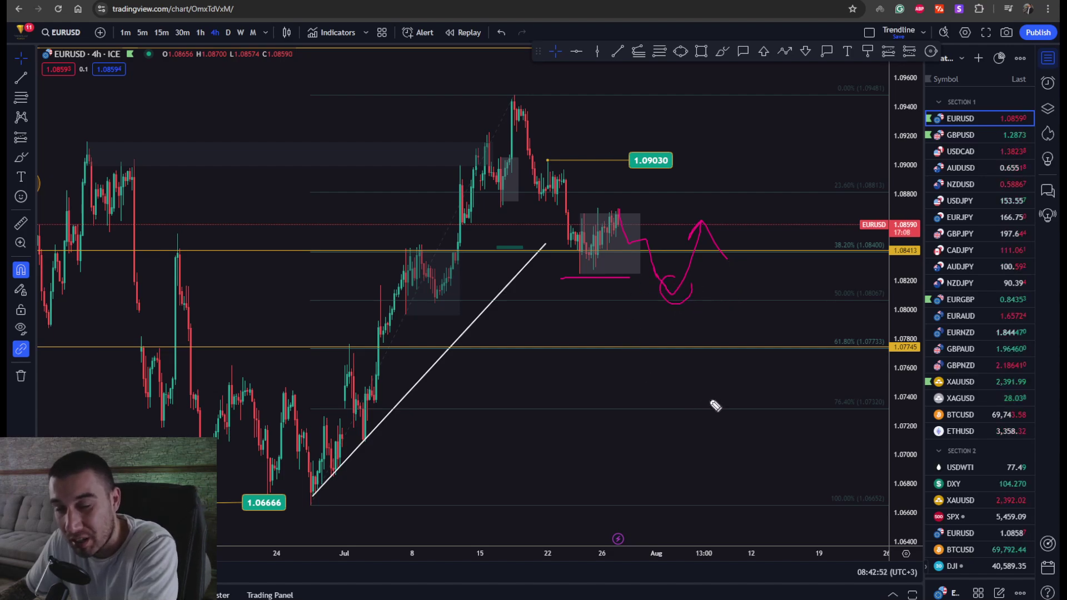
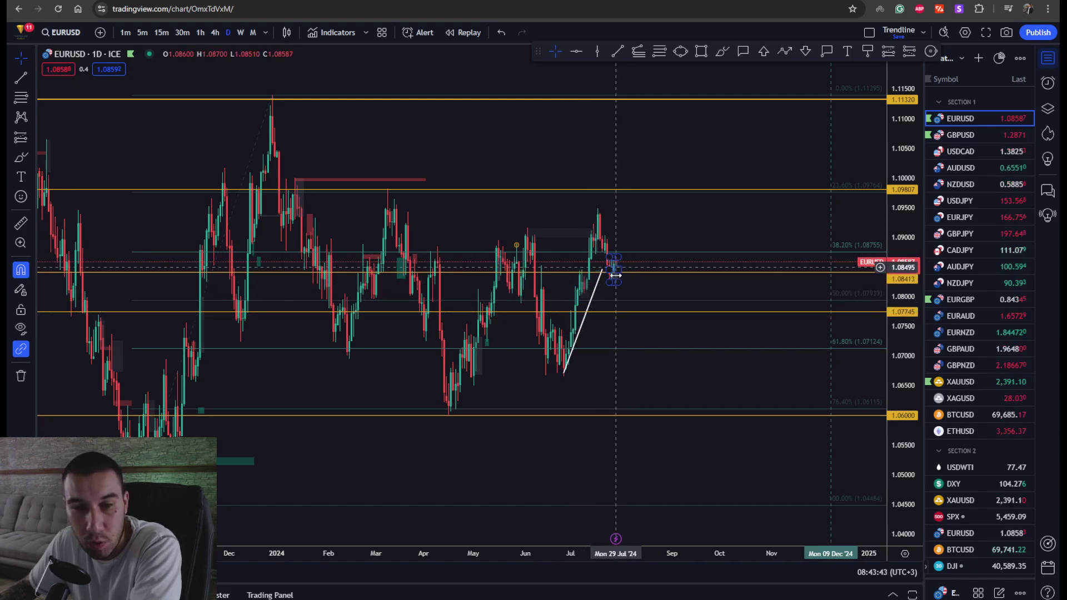
- Show EURUSD on the 1-hour timeframe and sketch rising paths from the grey range towards 1.09030, with a pullback and continuation
click(200, 32)
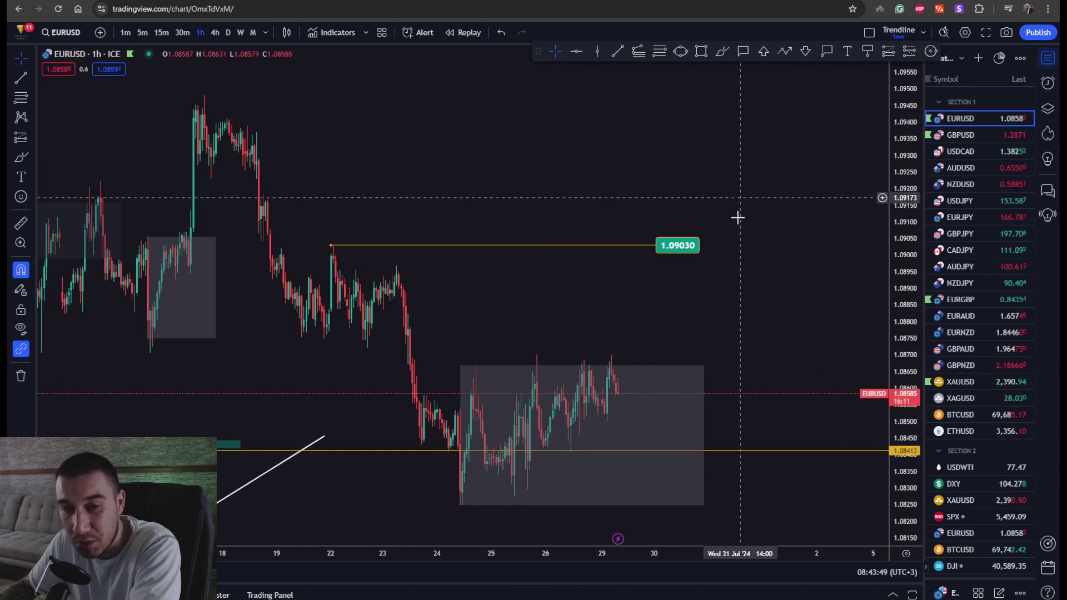
scroll(681, 345, down, 3)
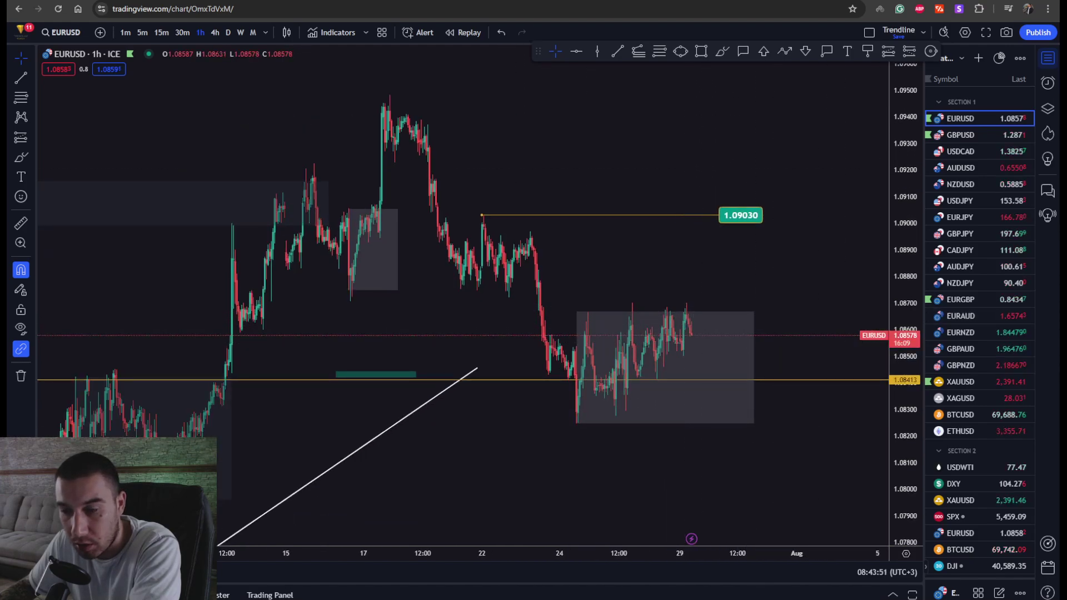
drag(638, 368, 691, 319)
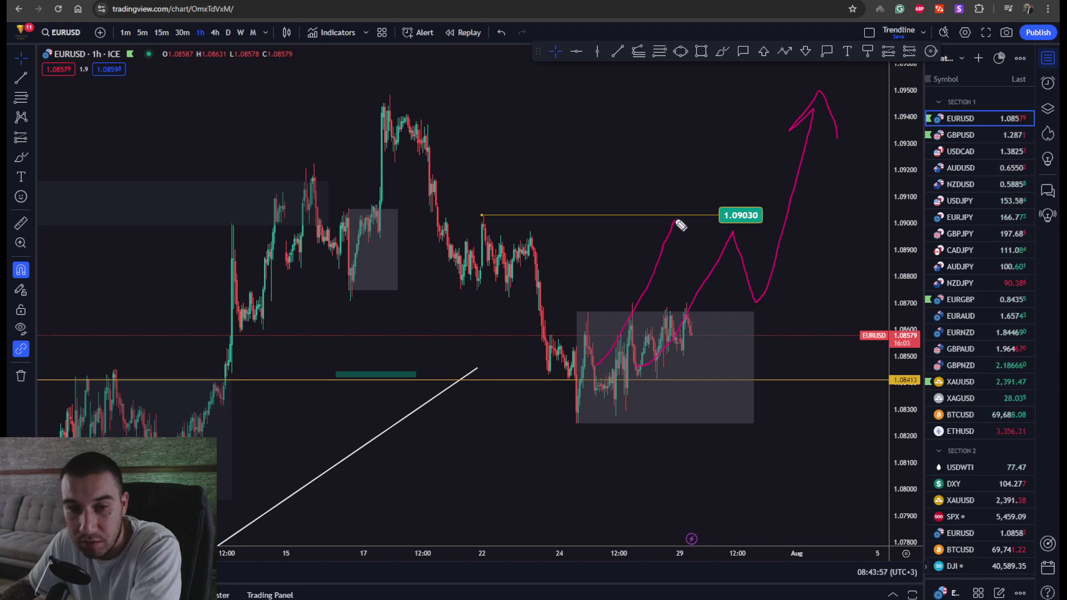
drag(676, 211, 701, 286)
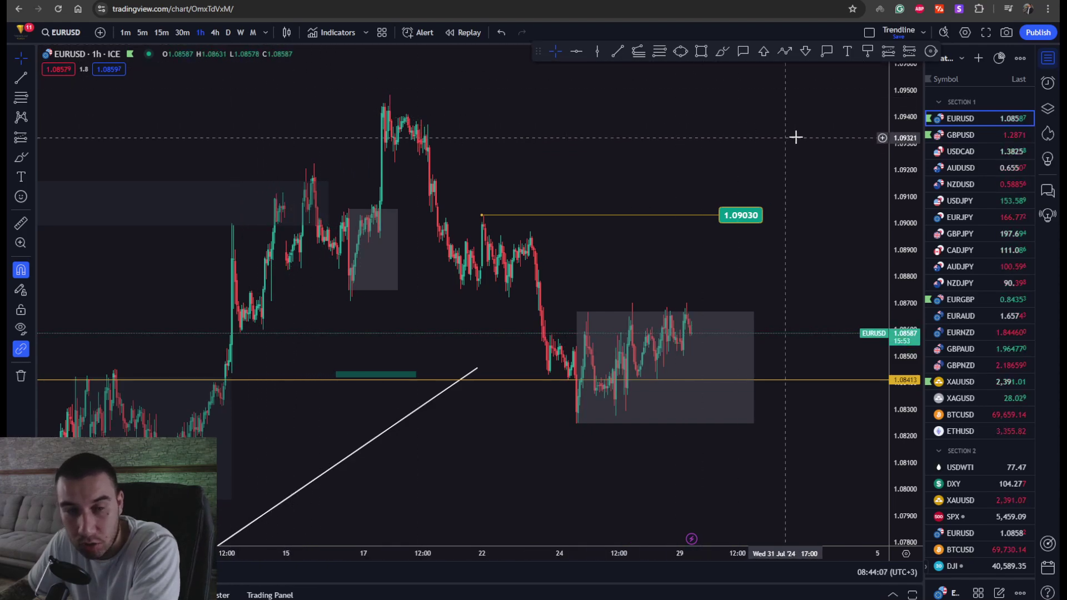
- Check EURUSD on the daily timeframe and return to the 1-hour chart
click(229, 31)
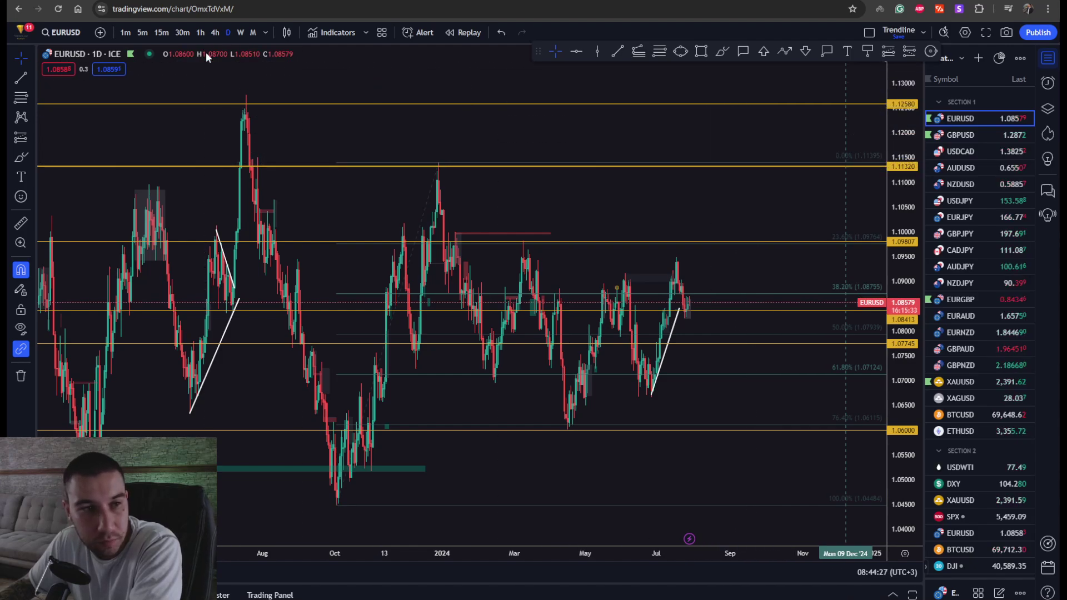
click(201, 33)
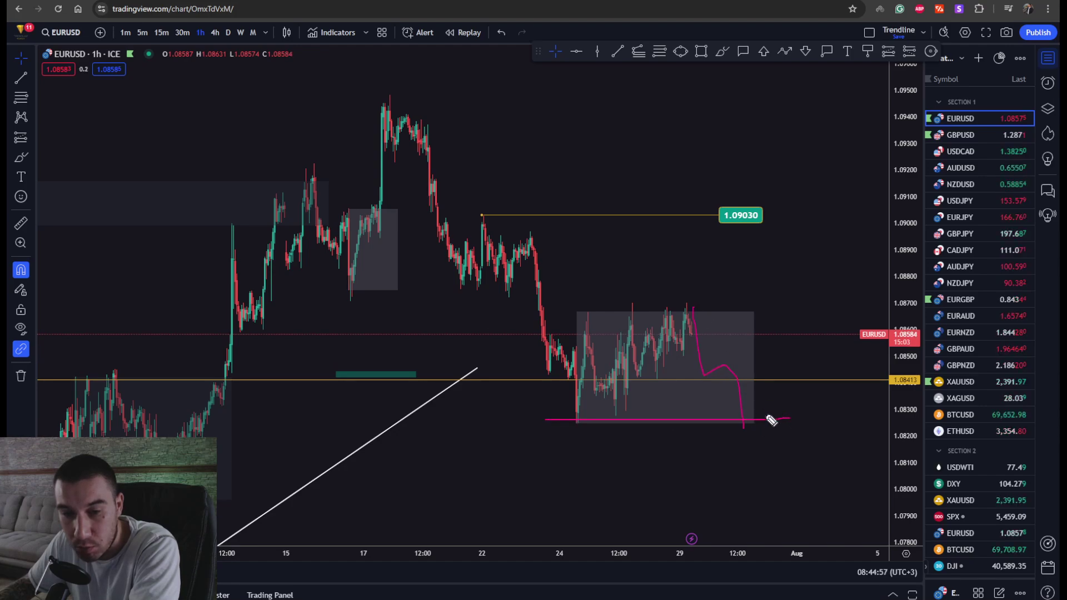
- Mark the retest zone at the grey range's low with a box and sketch a bearish continuation arrow below it
drag(768, 416, 770, 465)
mouse_move(763, 418)
mouse_down()
mouse_move(759, 425)
mouse_move(777, 427)
mouse_up()
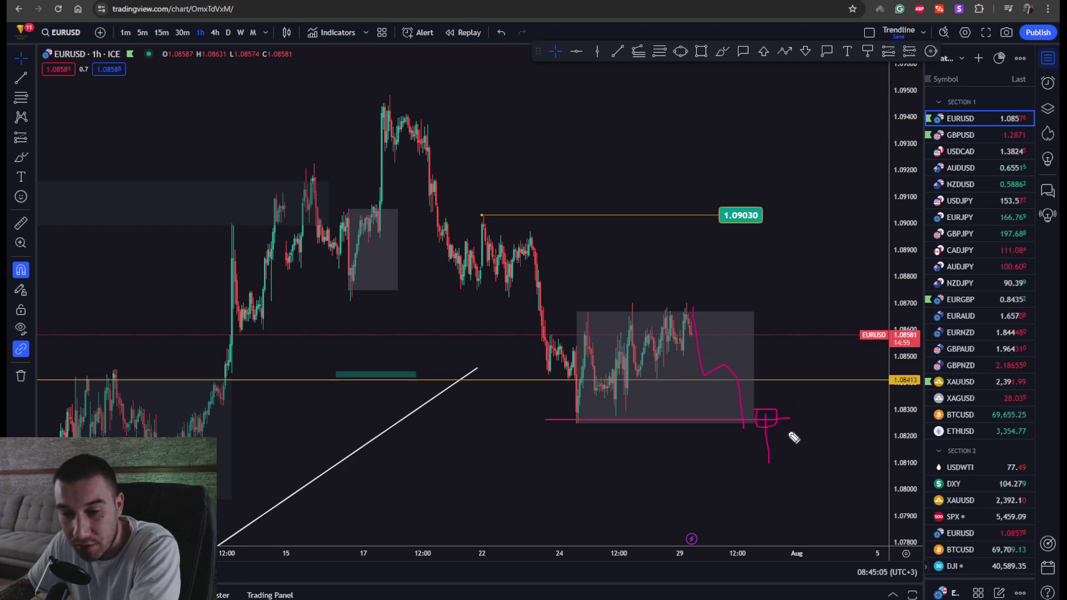
drag(789, 433, 789, 466)
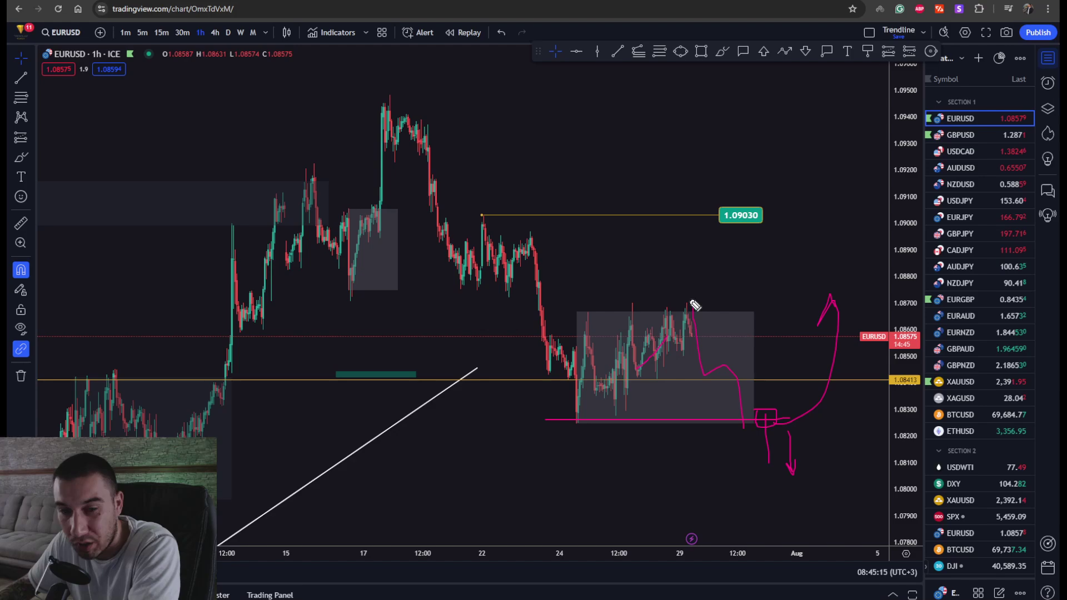
- Sketch a breakout above the range high to 1.09030 with a boxed retest and rising arrow, and clear the annotations
drag(692, 305, 732, 240)
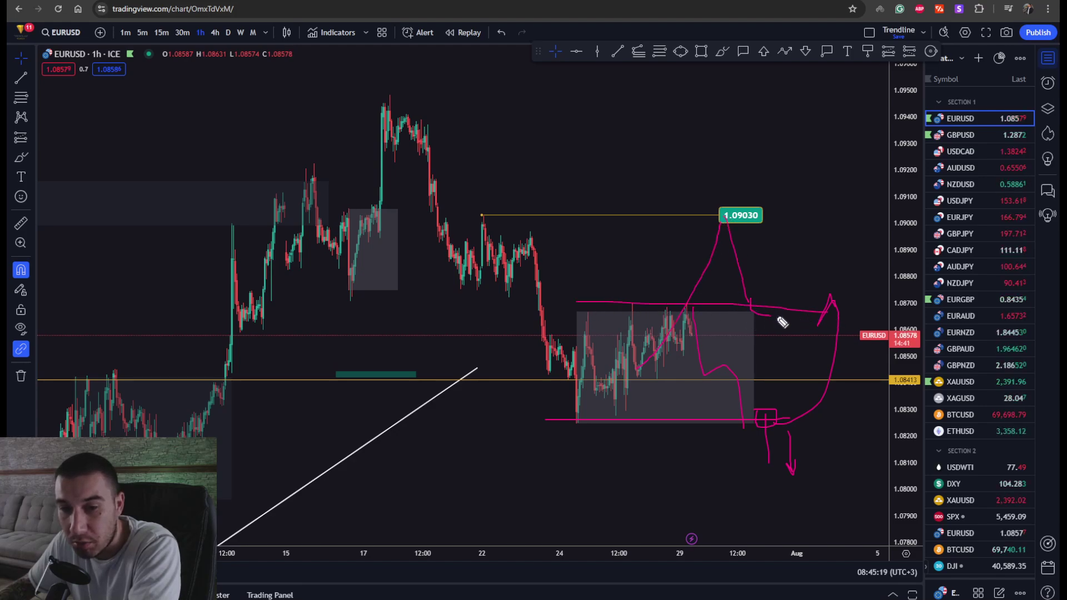
mouse_move(783, 322)
mouse_down()
mouse_move(762, 303)
mouse_move(816, 233)
mouse_up()
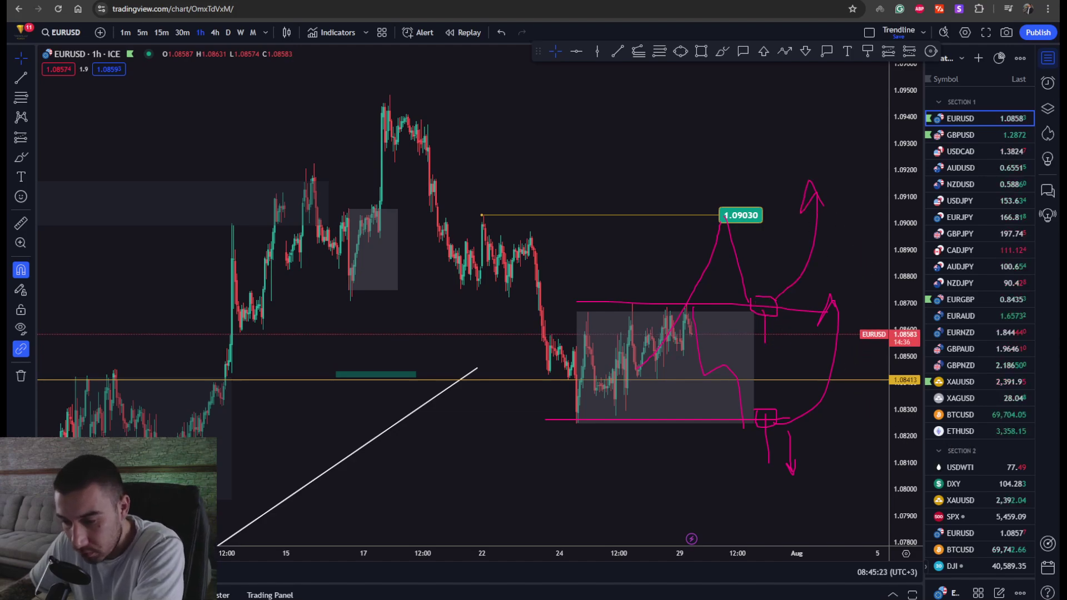
key(Escape)
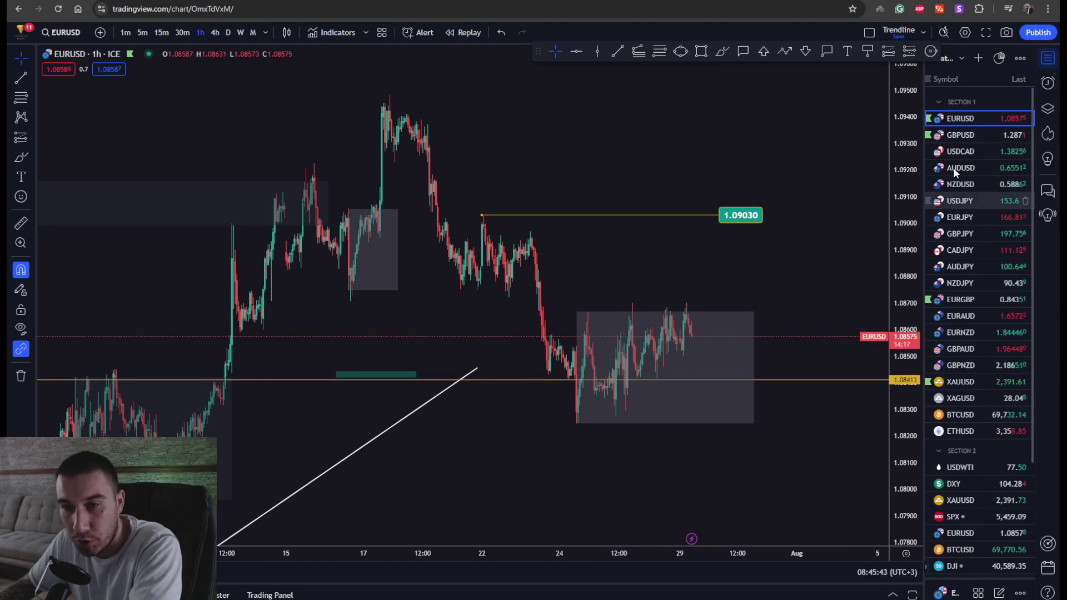
- Open the GBPUSD chart on the 4-hour timeframe and examine the recent price action around 1.2880
click(216, 32)
click(975, 135)
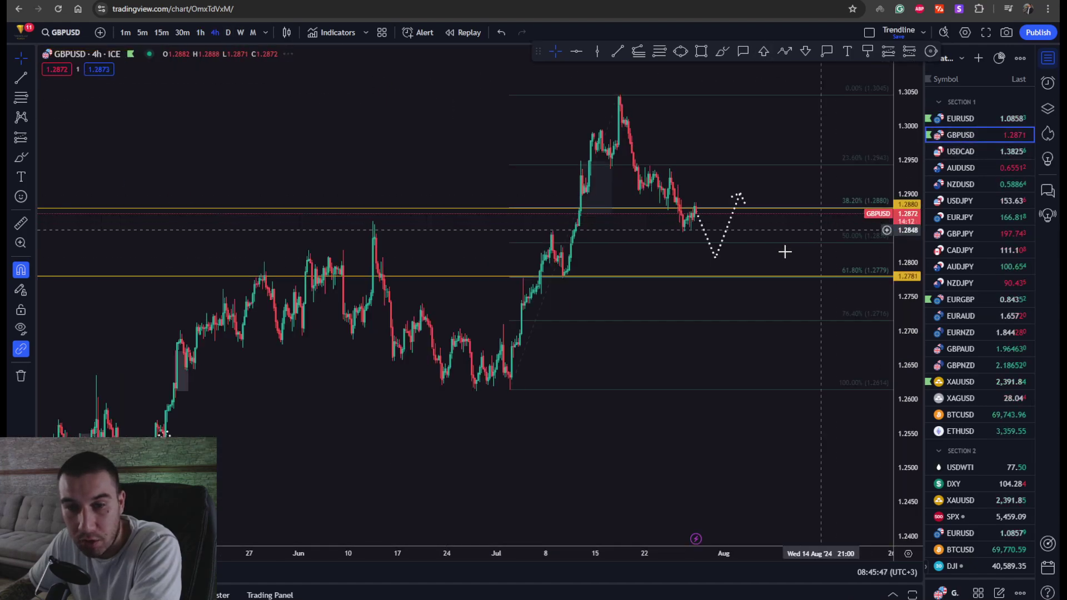
scroll(714, 207, up, 2)
scroll(715, 208, up, 2)
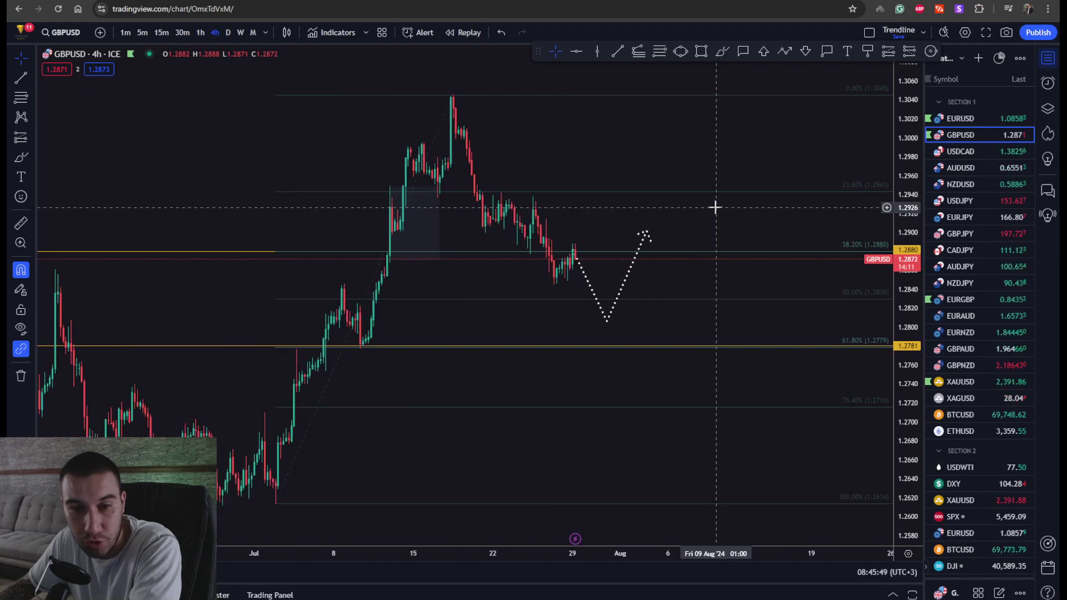
- Examine the dotted projected path between 1.2880 and 1.2781 on the 1-hour GBPUSD chart
click(200, 33)
scroll(691, 341, down, 3)
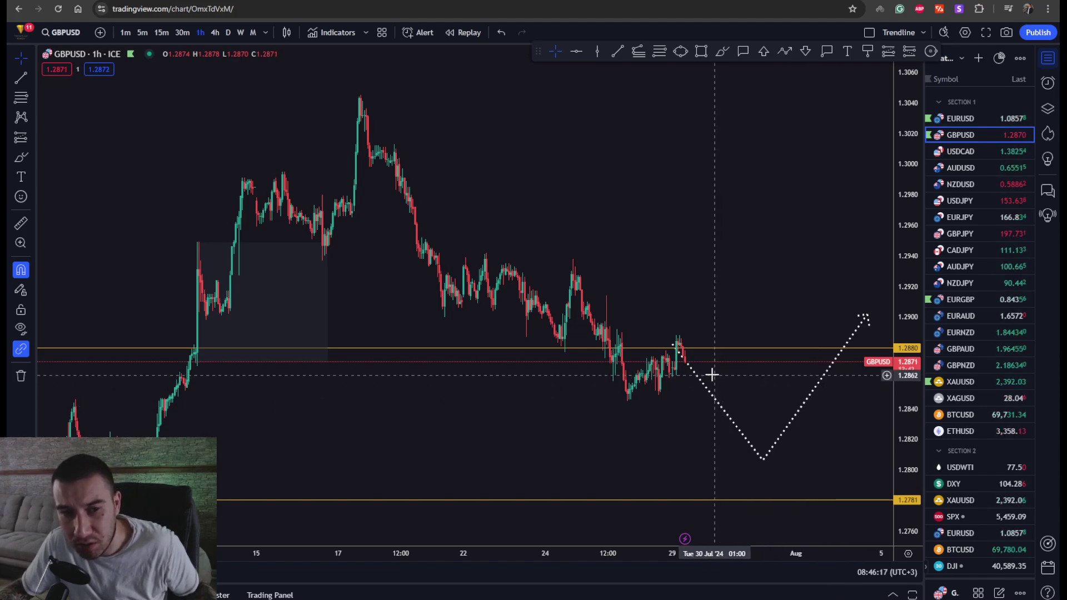
mouse_move(764, 459)
mouse_down()
mouse_move(762, 440)
mouse_move(766, 462)
mouse_up()
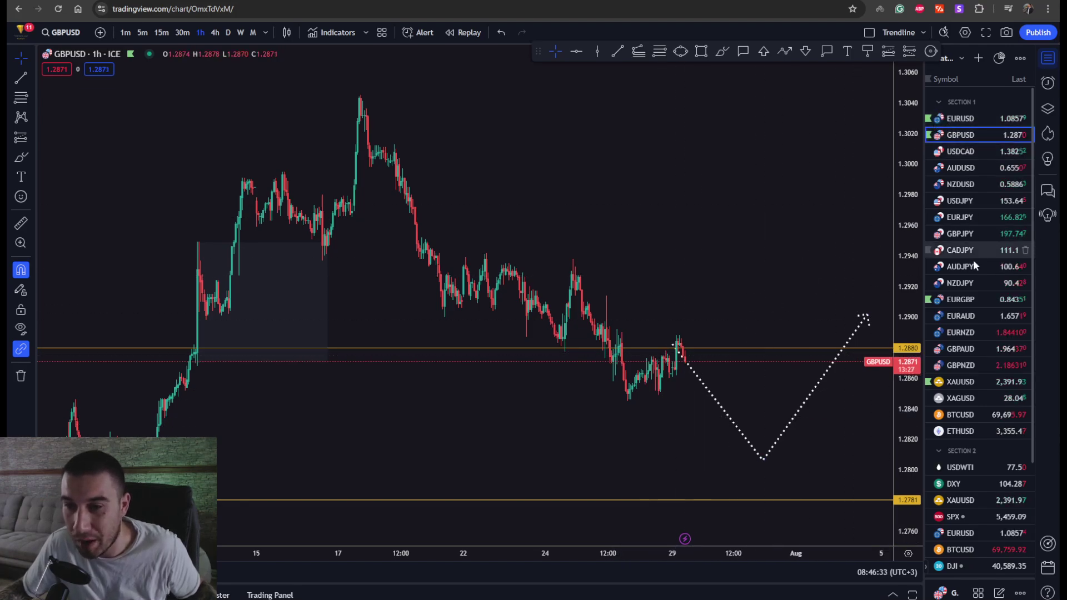
- Open the EURGBP chart and view its descending trendline and grey zone on the 4-hour timeframe
click(974, 299)
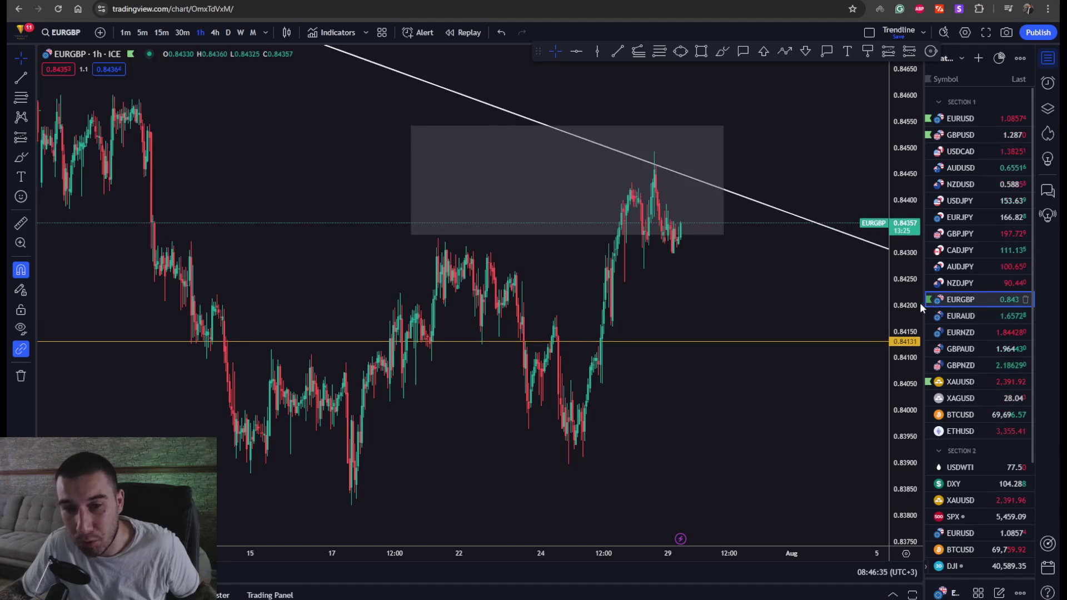
scroll(717, 281, down, 2)
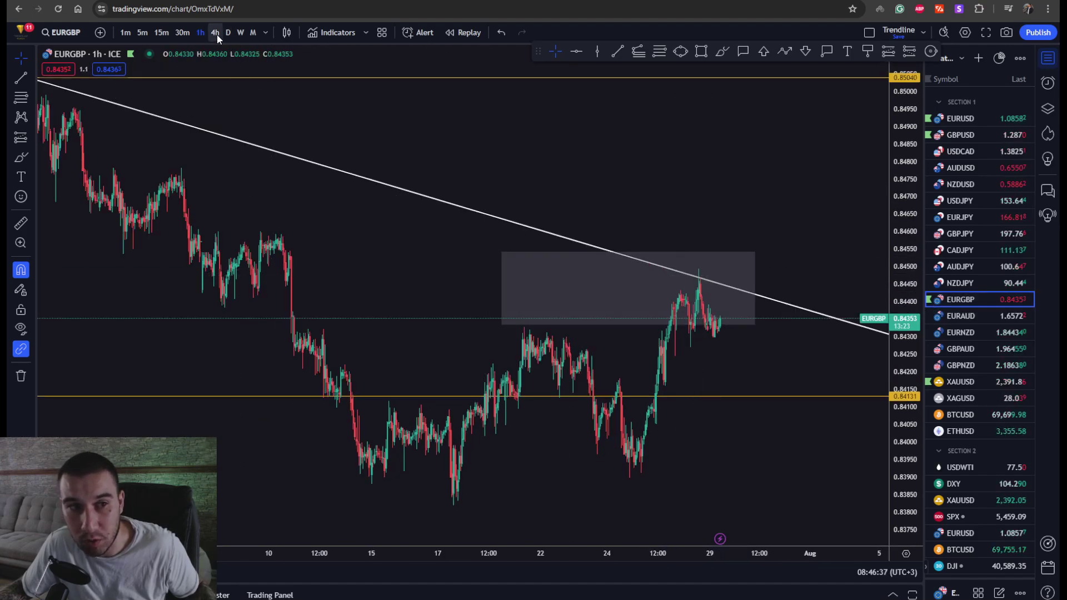
click(216, 34)
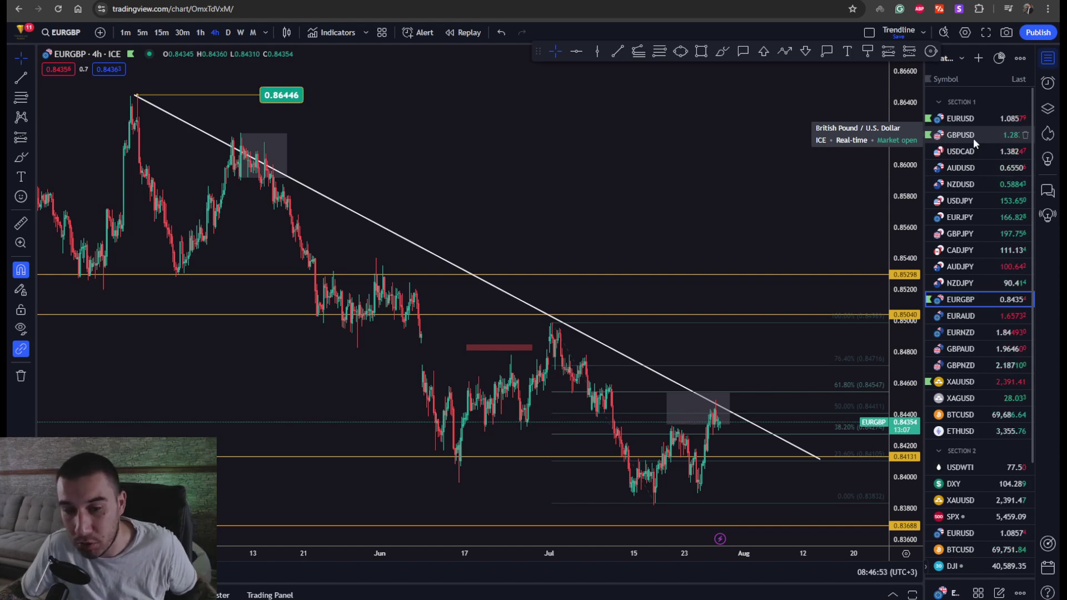
- Examine the EURGBP descending trendline from the 0.86446 high and the grey zones along it on the 4-hour timeframe
scroll(685, 408, up, 2)
scroll(685, 408, up, 2)
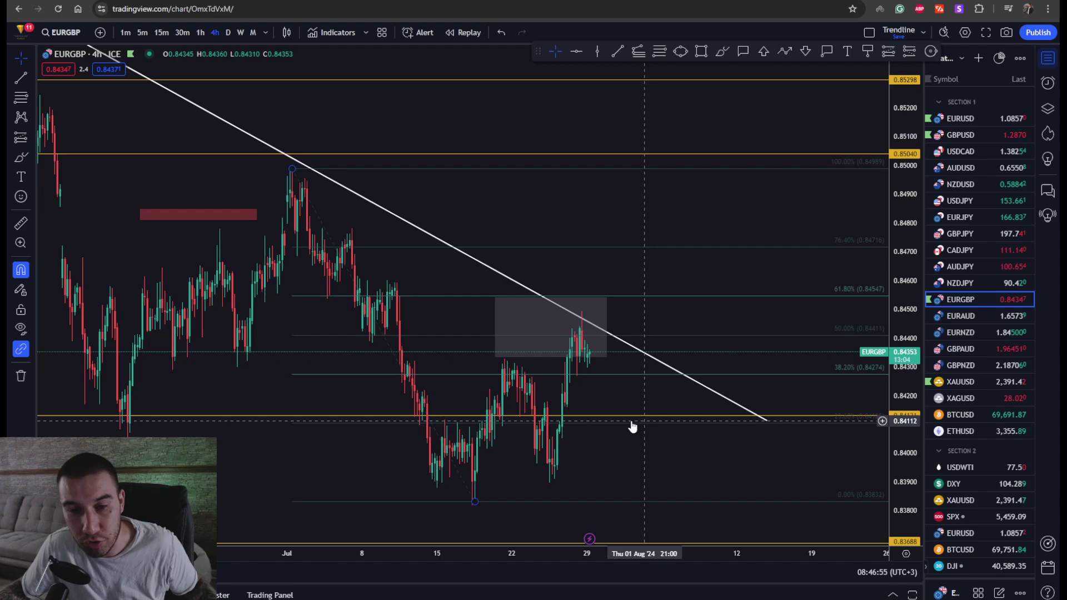
scroll(645, 476, down, 3)
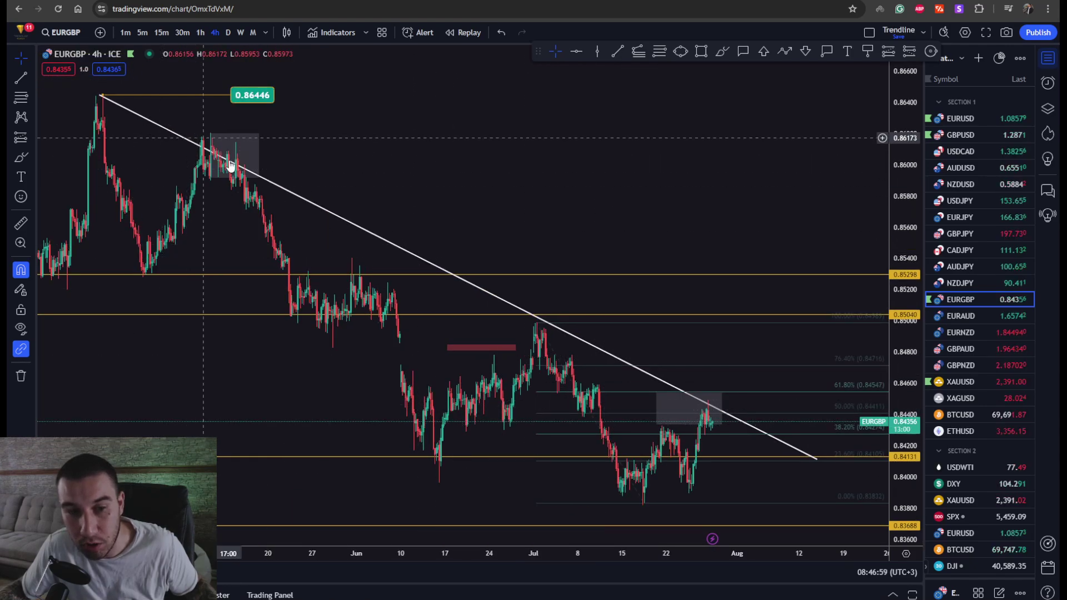
scroll(633, 392, up, 3)
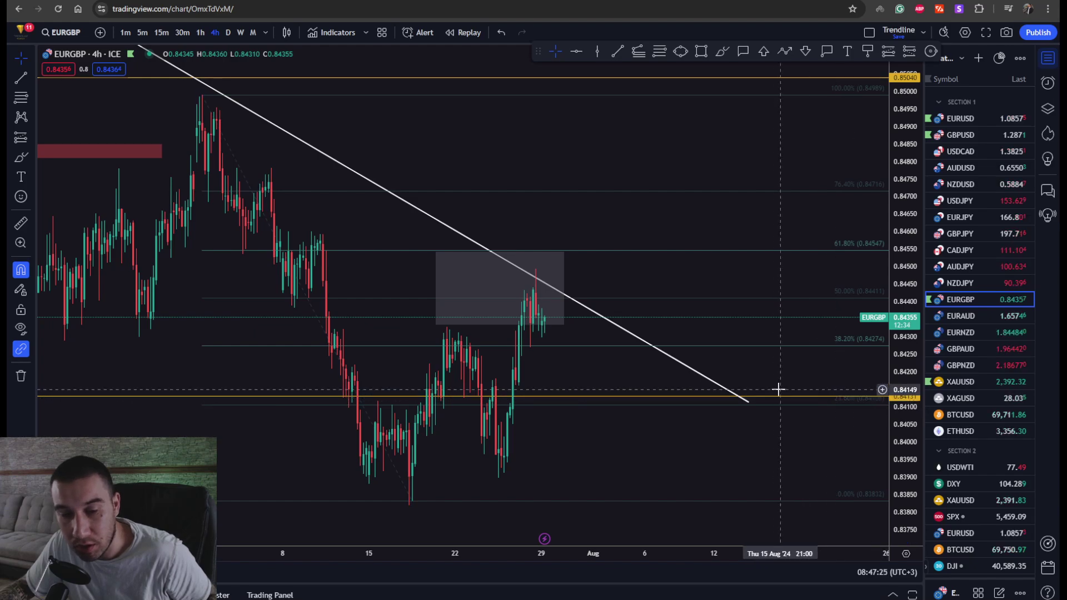
drag(751, 379, 860, 391)
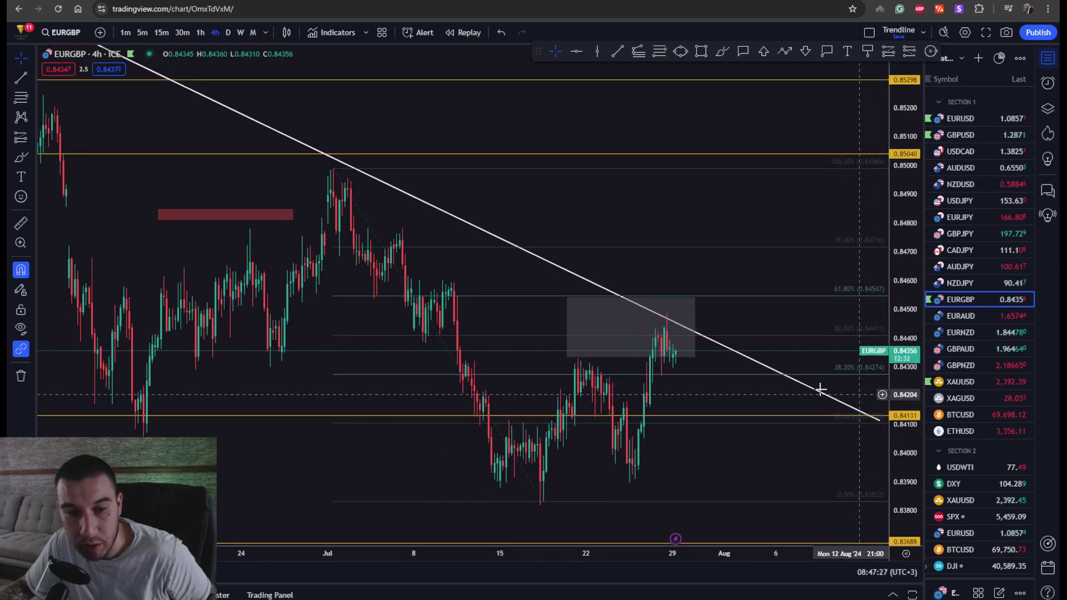
scroll(586, 348, down, 5)
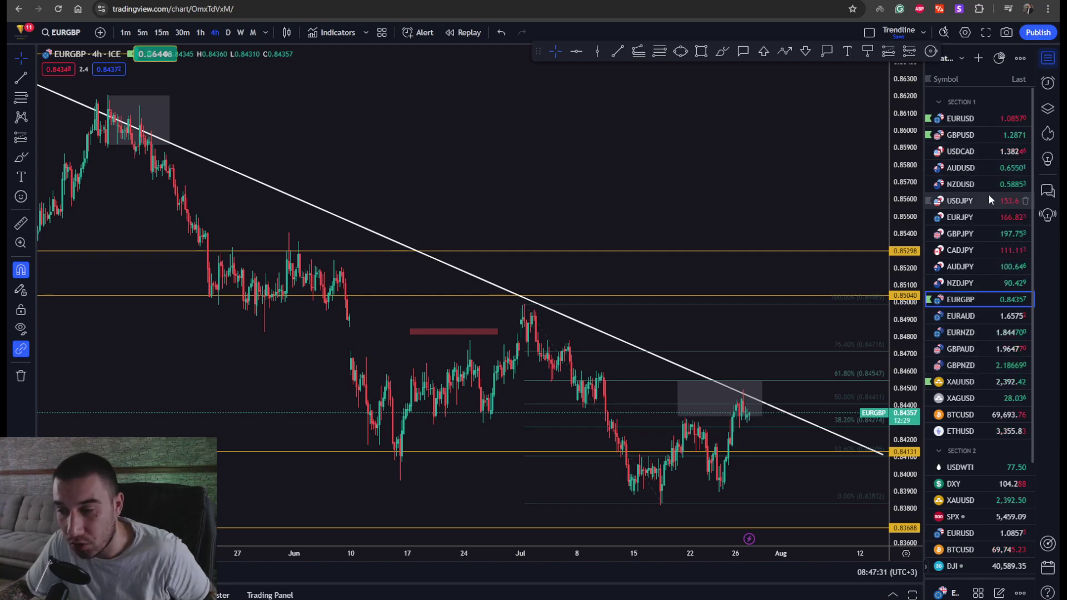
- Open the EURUSD chart on the 1-hour timeframe and bring the 1.09030 level and recent range box into view
click(972, 126)
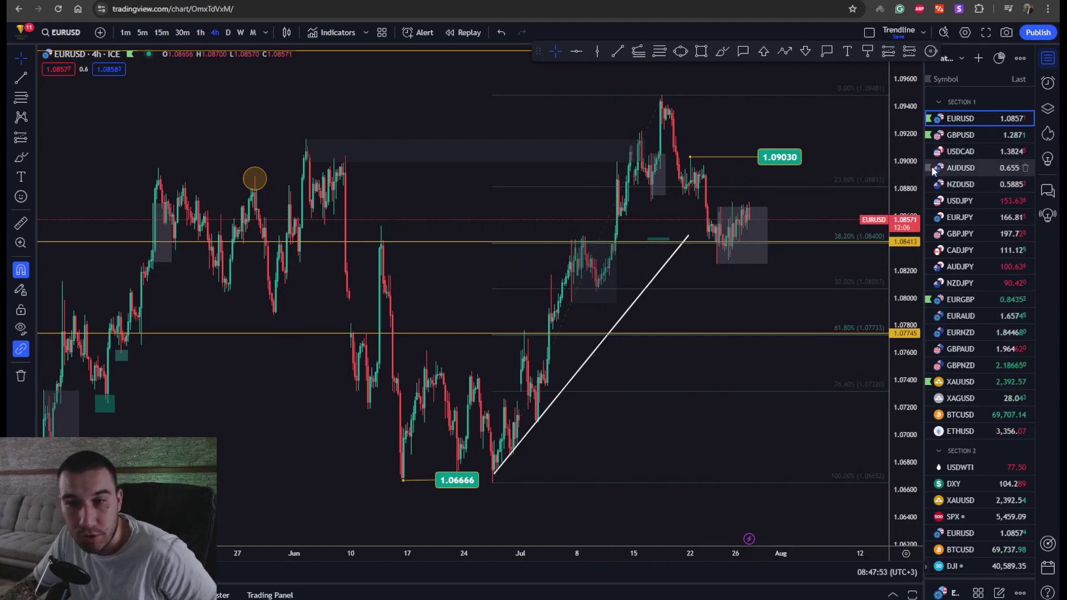
click(200, 33)
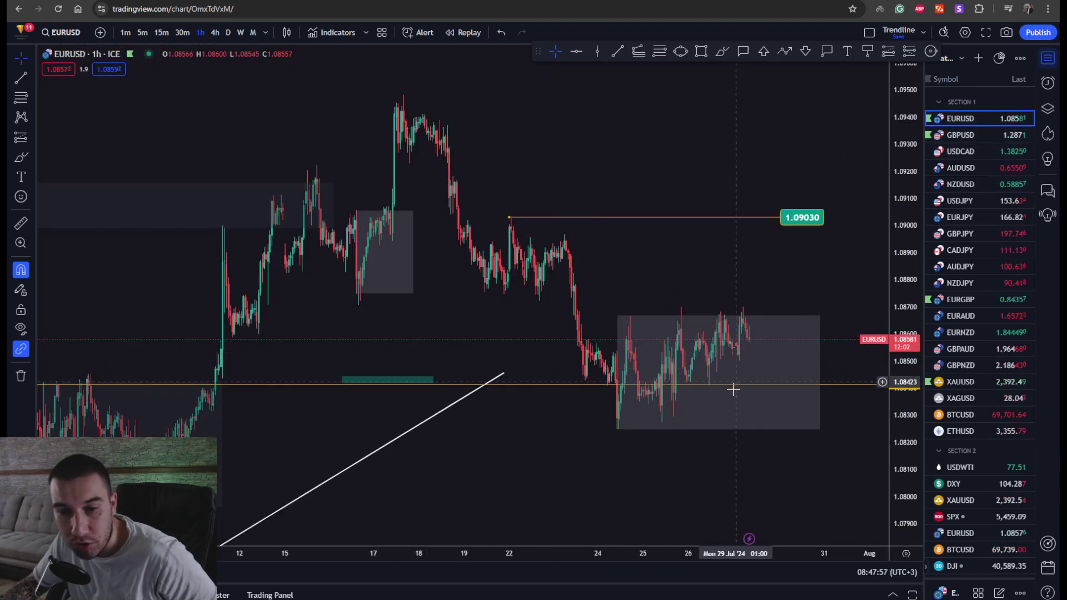
drag(802, 303, 620, 341)
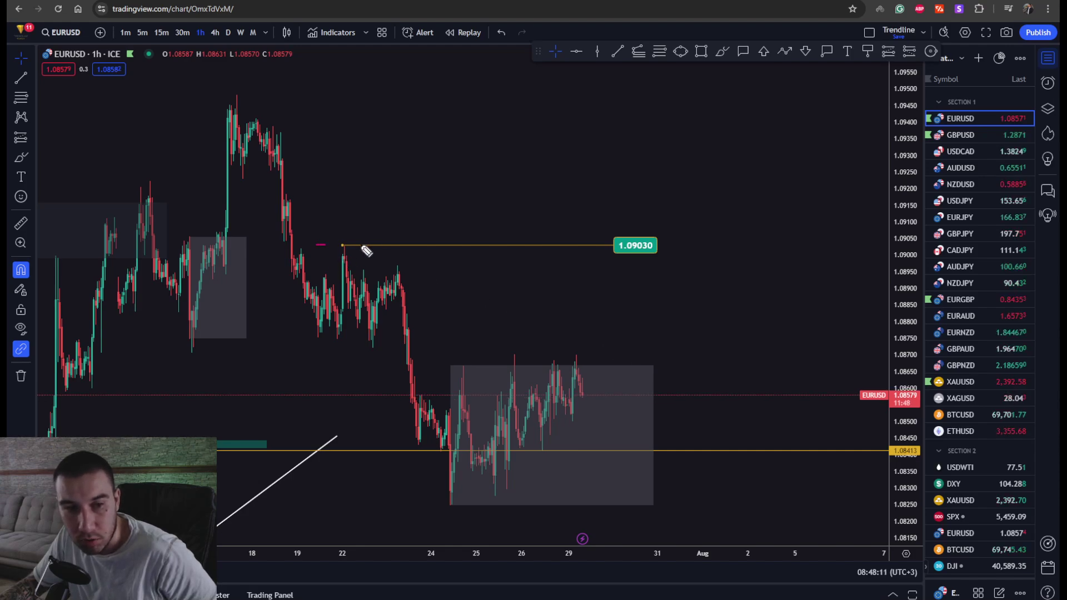
- Sketch a highlight over the 1.09030 high and a curved rising arrow above that level to about 1.0945, and clear the annotations
drag(384, 253, 356, 250)
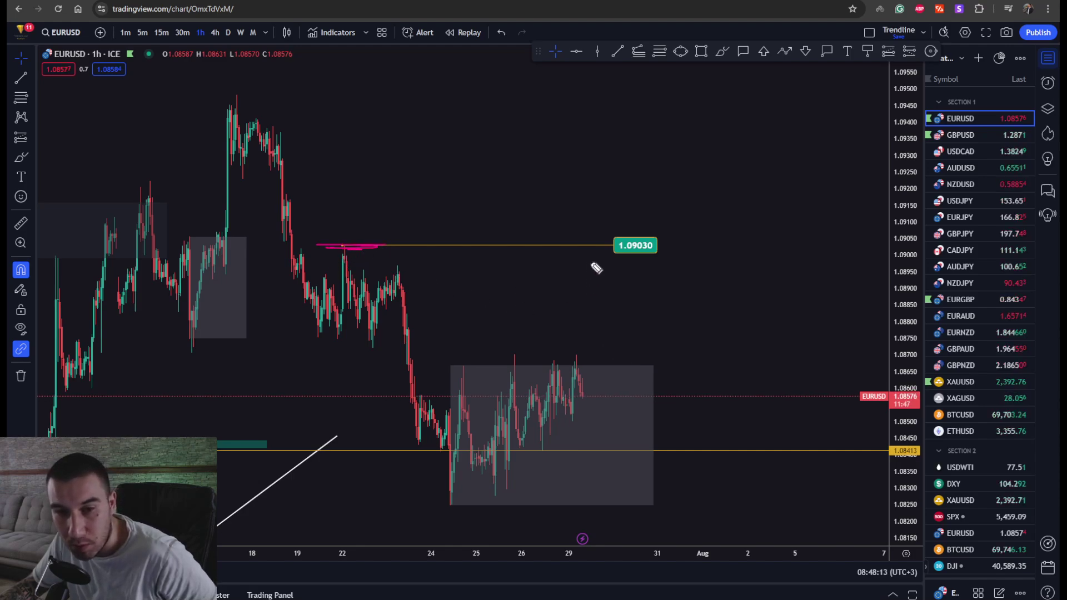
mouse_move(626, 260)
mouse_down()
mouse_move(748, 132)
mouse_move(773, 129)
mouse_up()
drag(717, 142, 751, 121)
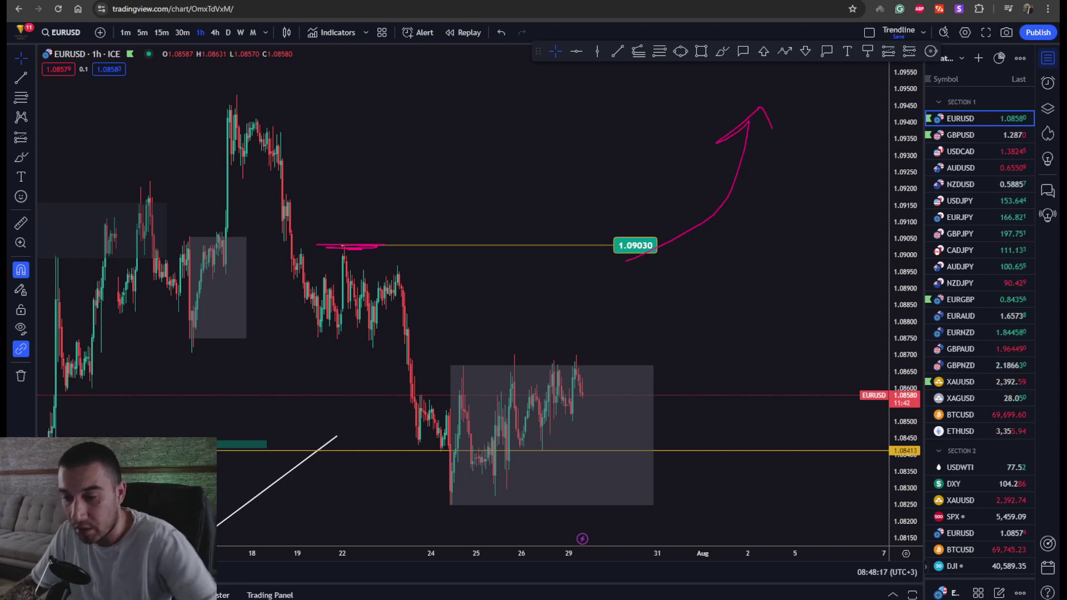
key(Escape)
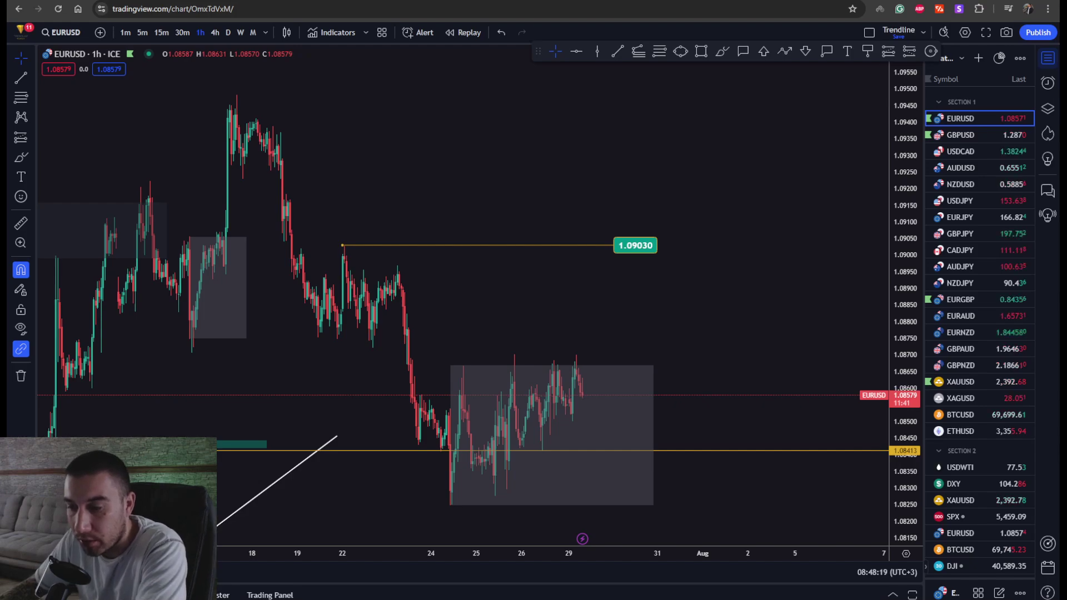